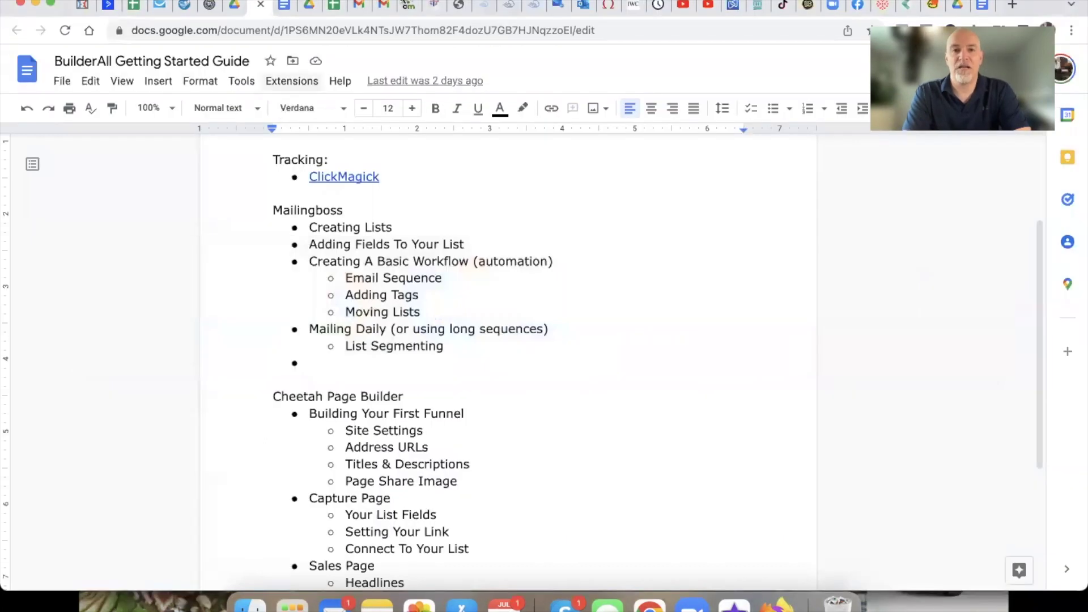
Open the Social Leads FU1 email sequence overview, showing 358 emails sent.
left_click(533, 5)
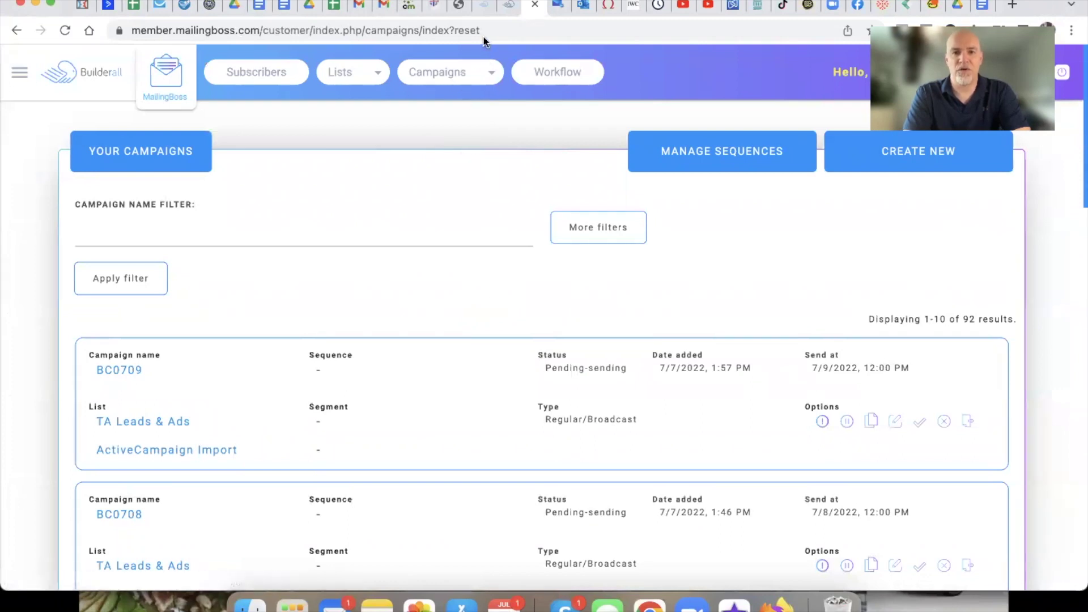
mouse_move(438, 80)
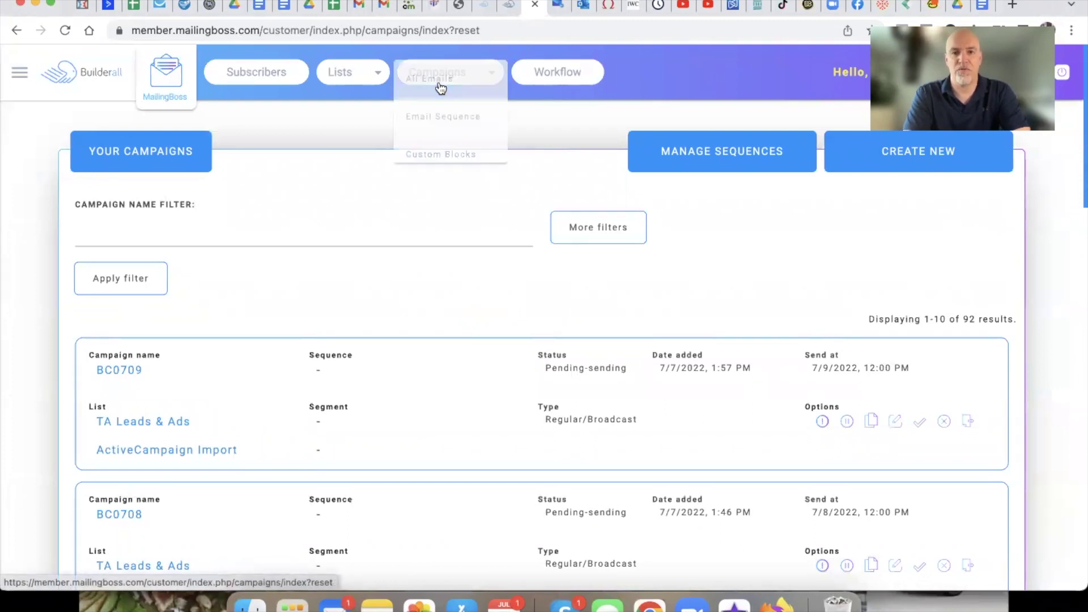
left_click(445, 118)
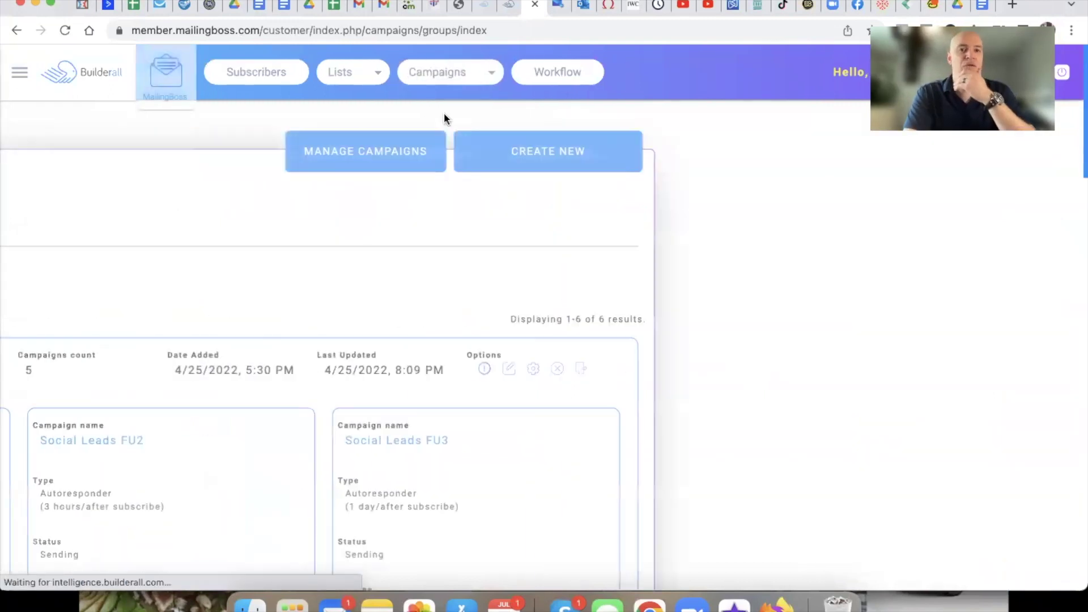
scroll(256, 410, "down", 3)
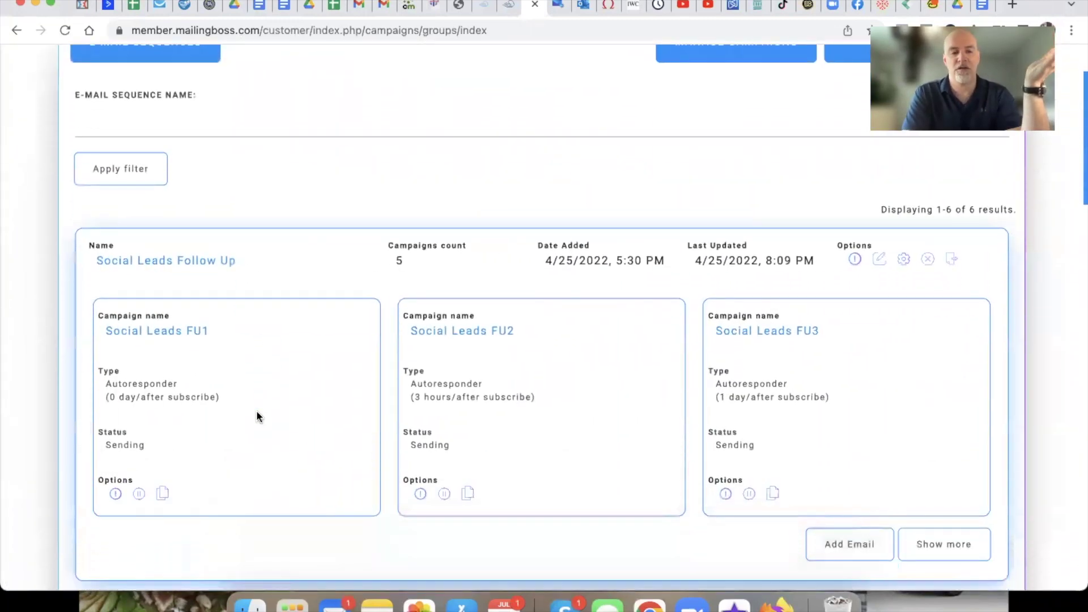
scroll(200, 352, "up", 1)
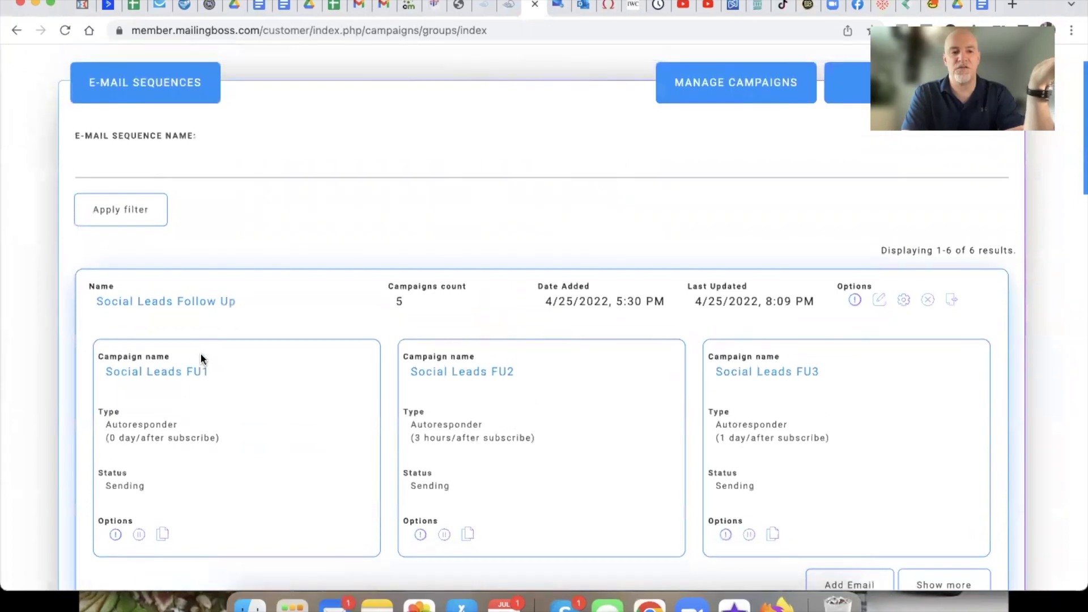
left_click(195, 373)
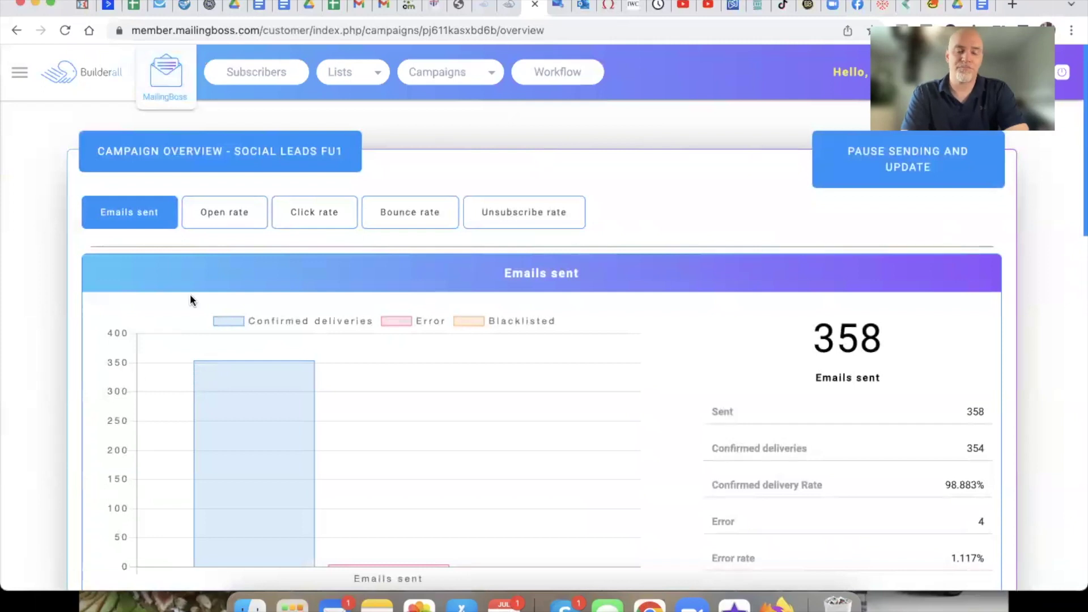
Review Social Leads FU1's open rate, then its 9.497% click rate across 3 URLs.
left_click(237, 211)
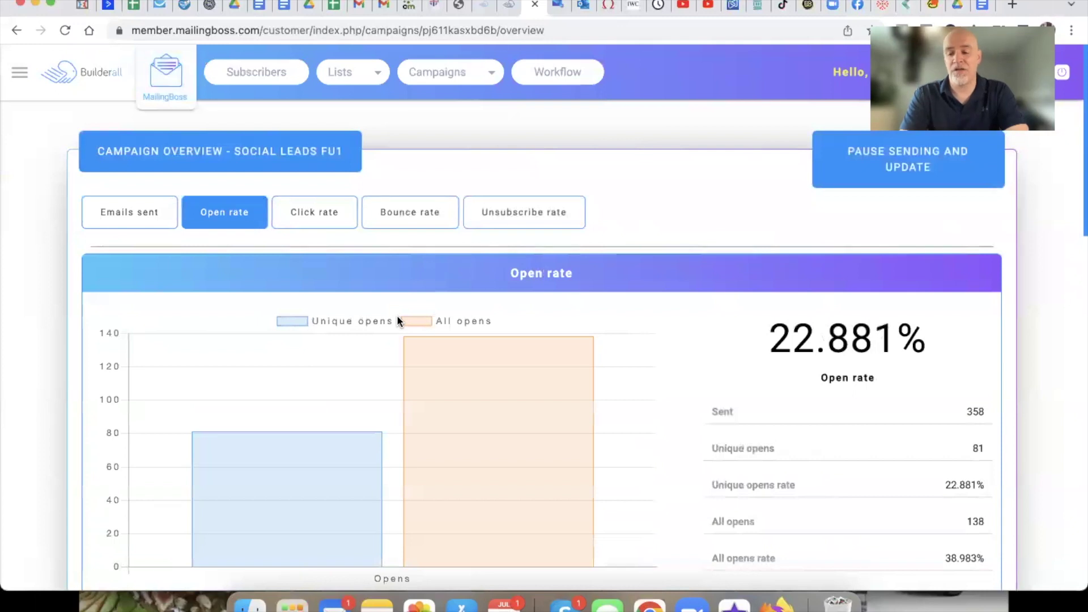
left_click(316, 218)
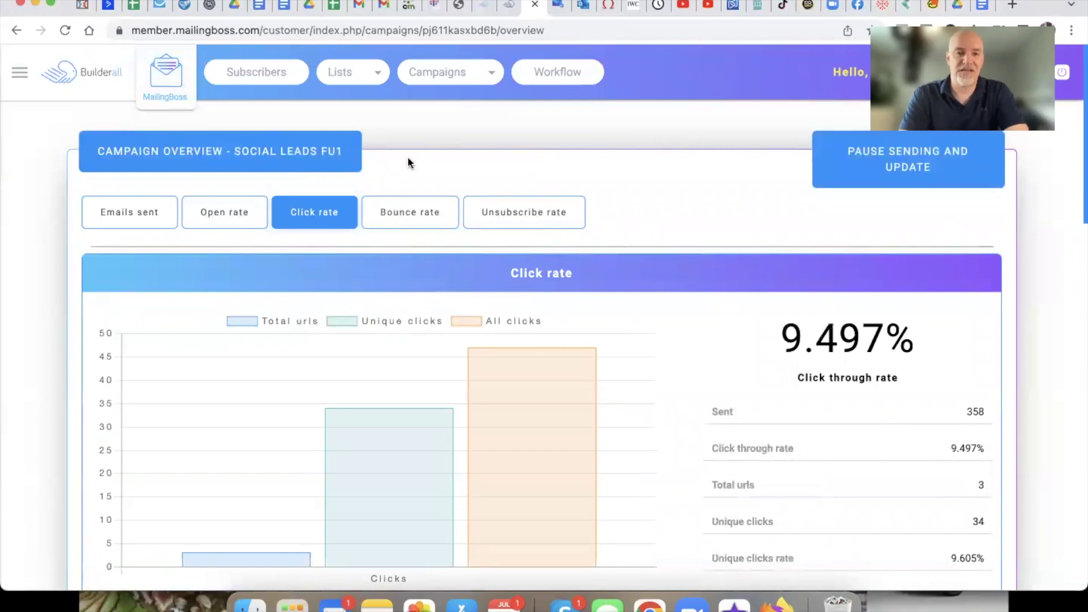
left_click(421, 89)
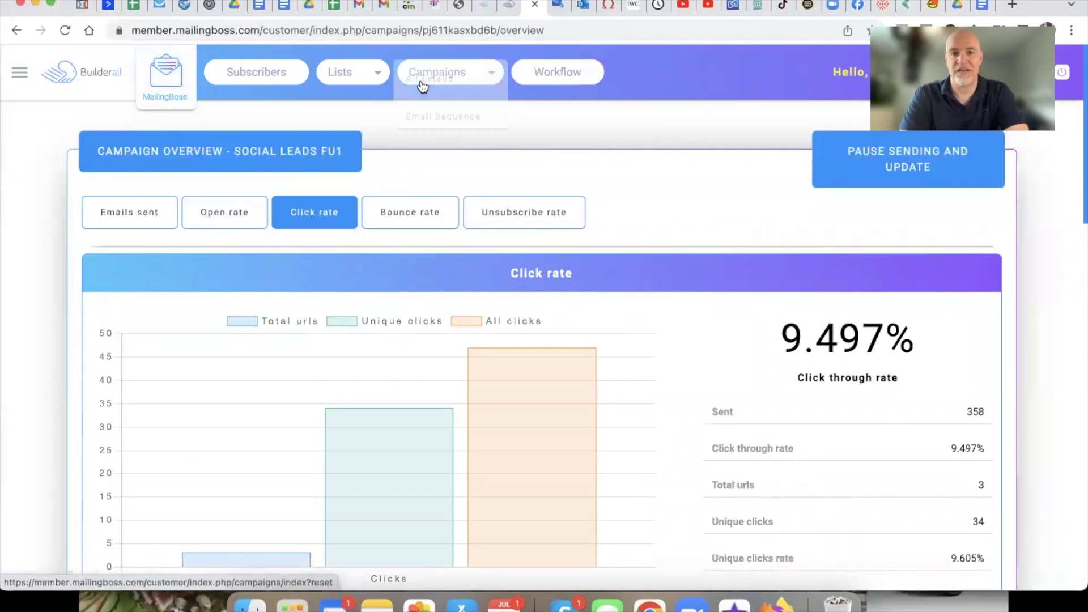
Open the MIF Leads Sequence #1 overview from the Email Sequence list.
left_click(431, 116)
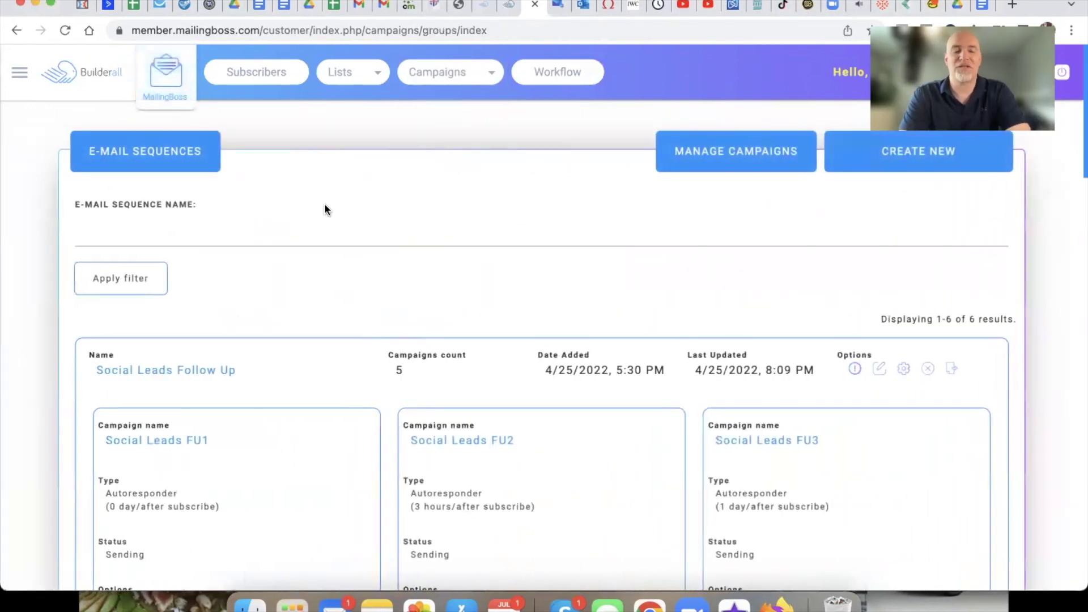
scroll(193, 397, "down", 2)
scroll(193, 396, "down", 15)
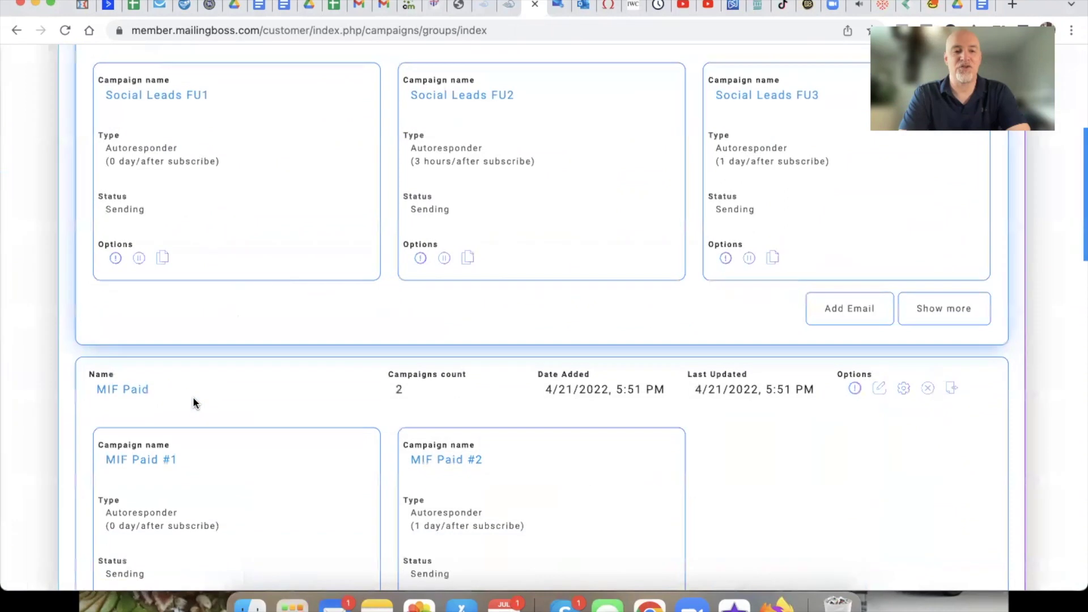
scroll(188, 323, "down", 2)
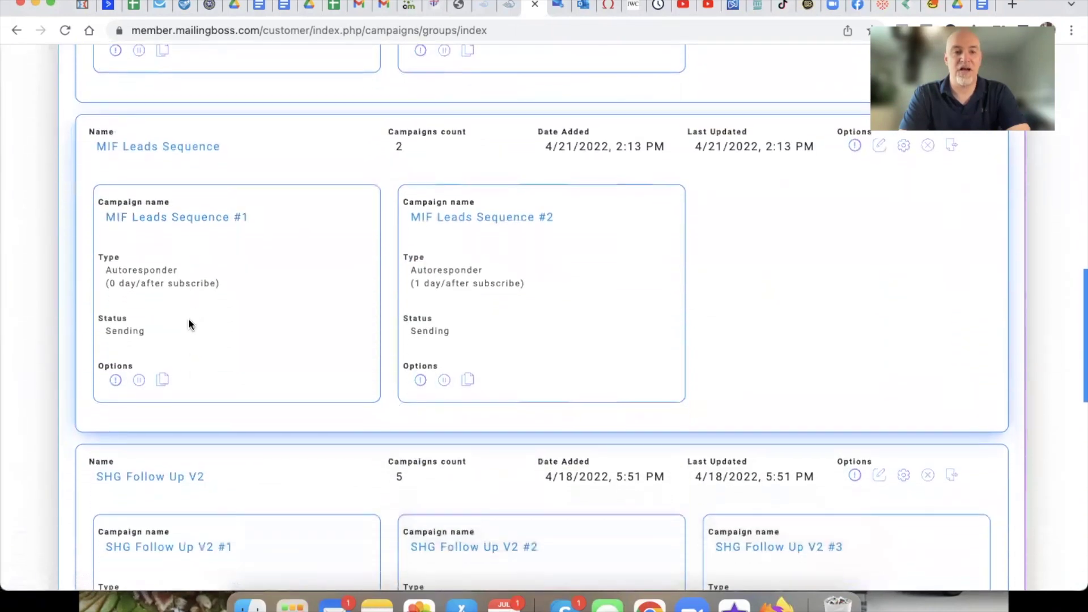
left_click(210, 221)
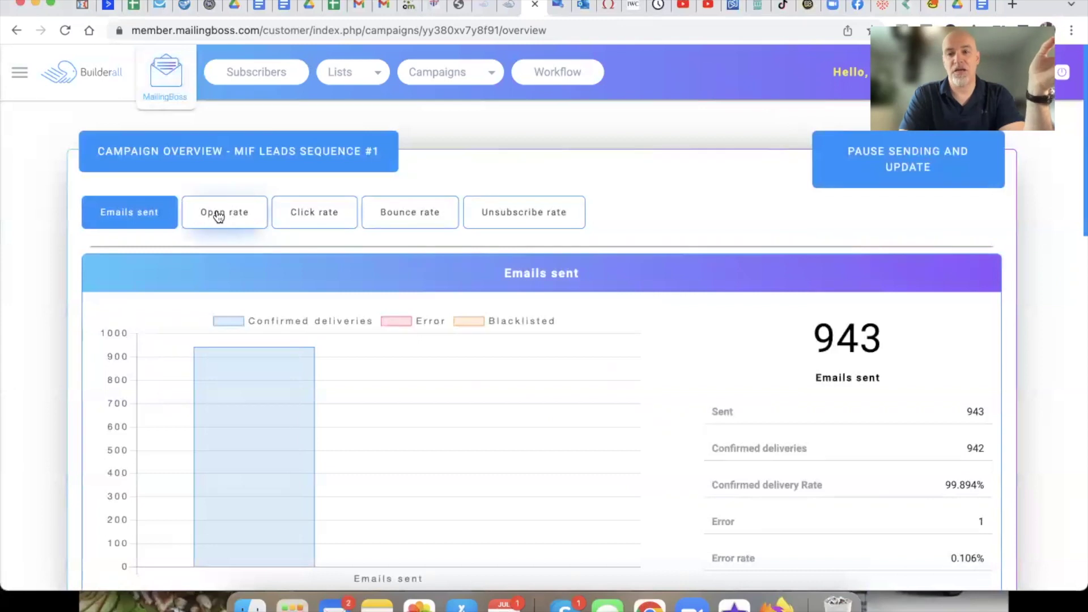
Review MIF Leads Sequence #1's open and click rates, then return to All Emails.
left_click(218, 215)
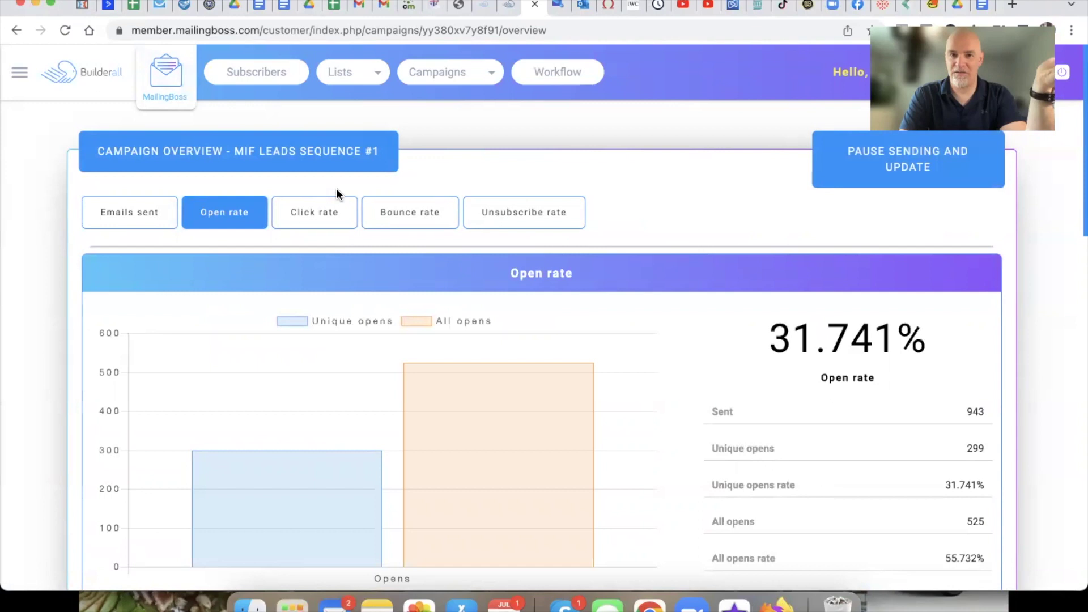
left_click(323, 212)
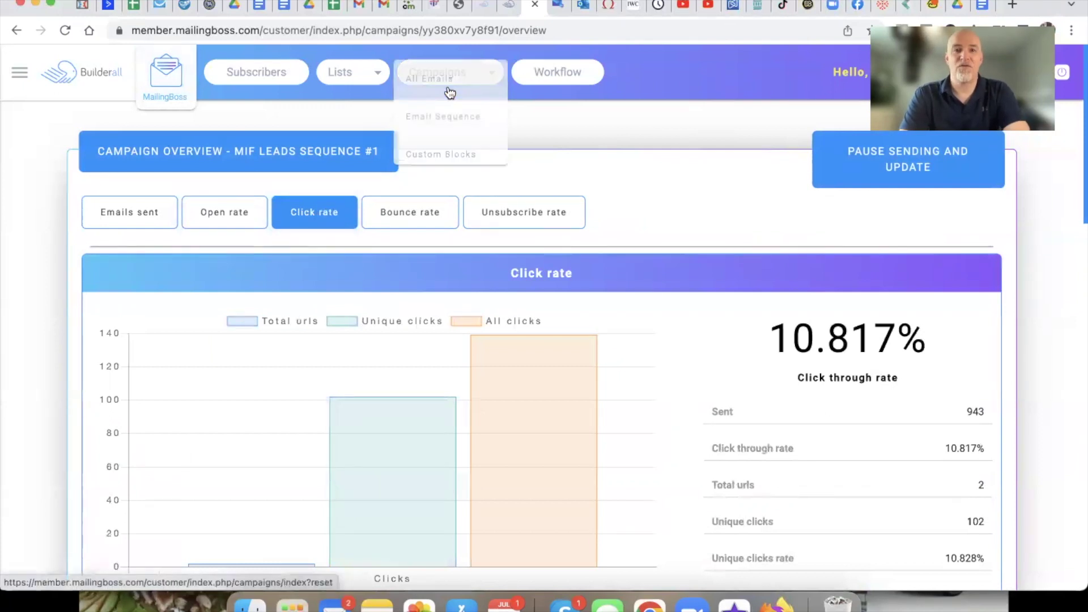
left_click(433, 97)
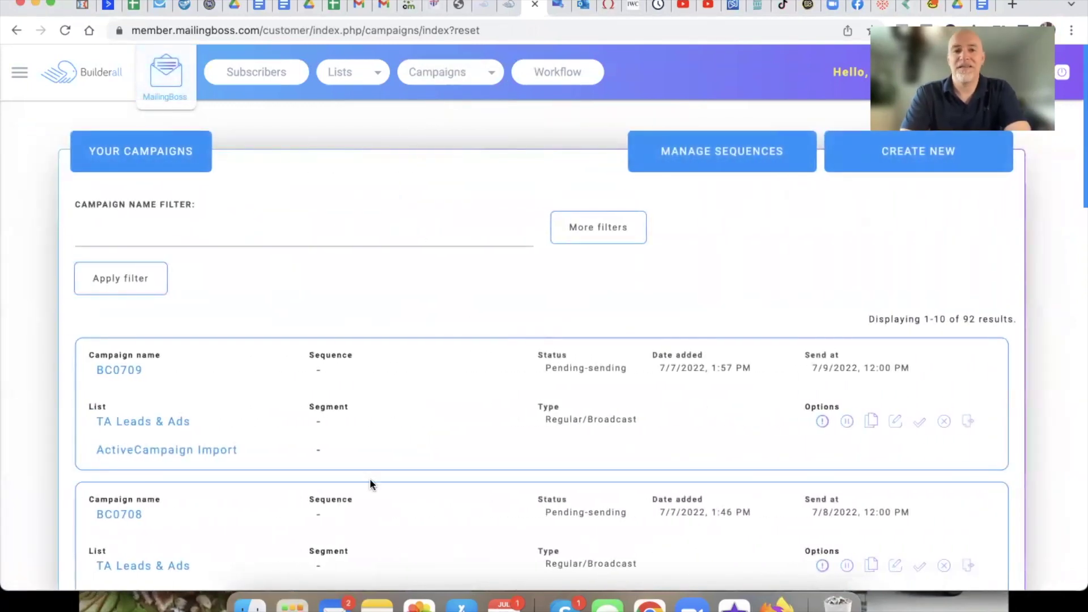
Open the BC0704 v2 campaign overview from the All Emails list.
scroll(369, 479, "down", 5)
scroll(370, 480, "down", 4)
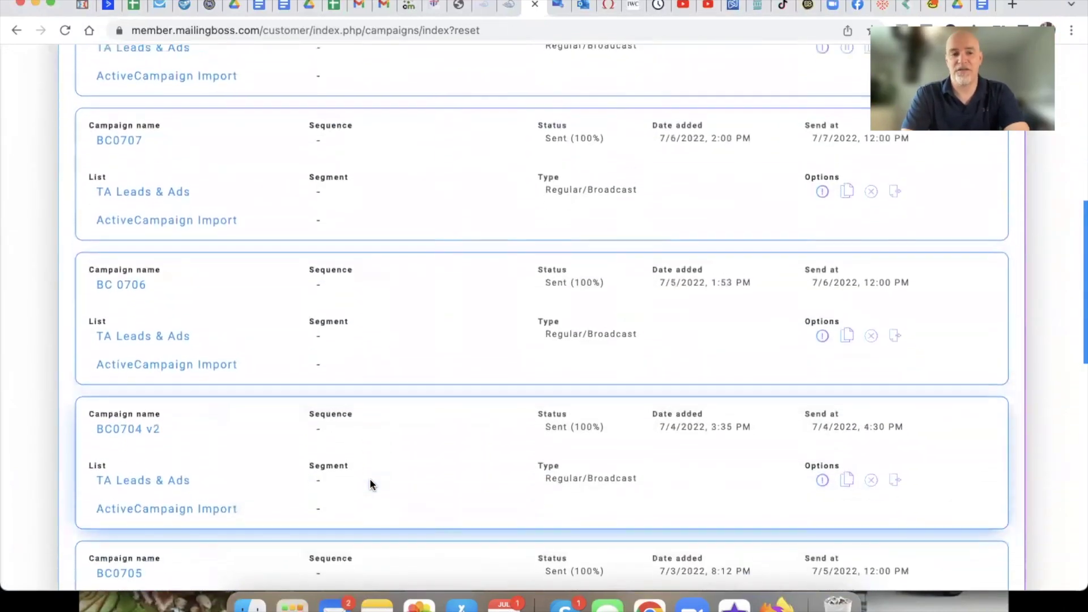
scroll(369, 483, "up", 1)
left_click(124, 447)
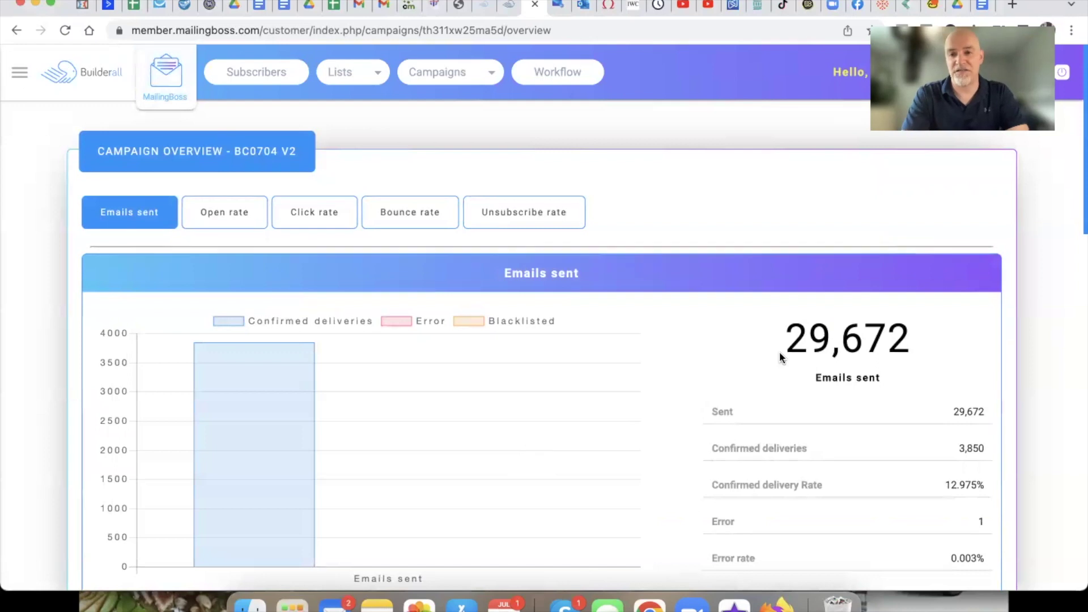
Highlight and deselect BC0704 V2's 29,672 emails sent and deliveries figures, then go to Workflow.
left_click_drag(784, 342, 904, 340)
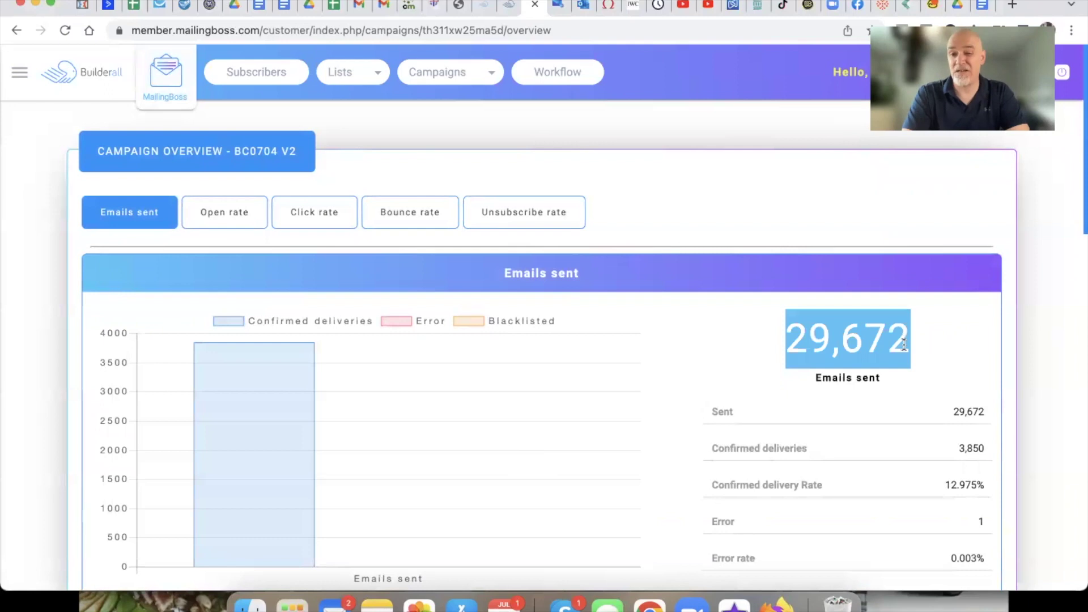
left_click(936, 414)
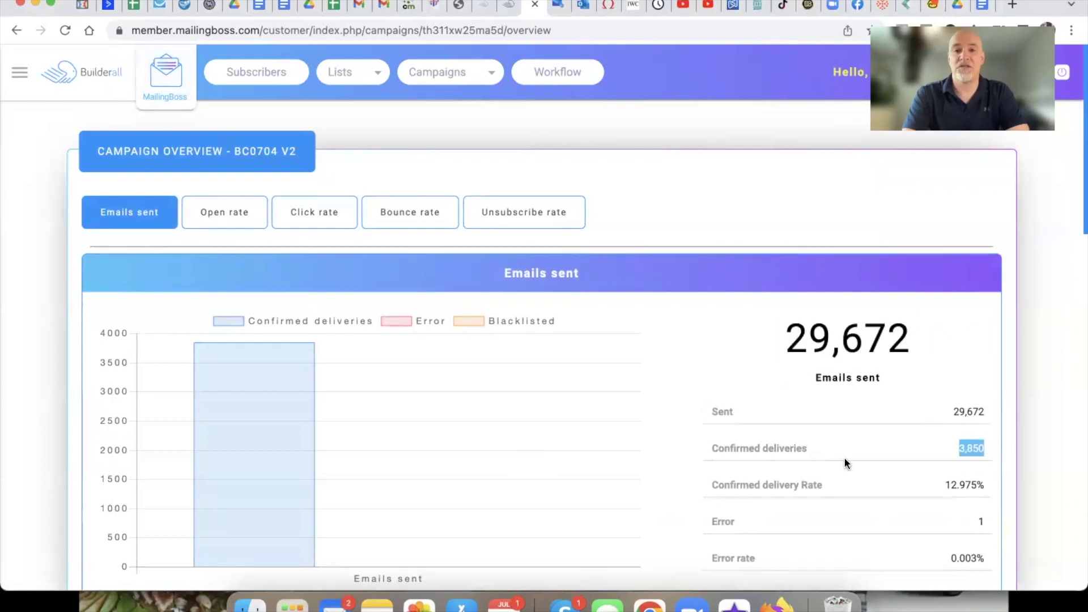
left_click(661, 443)
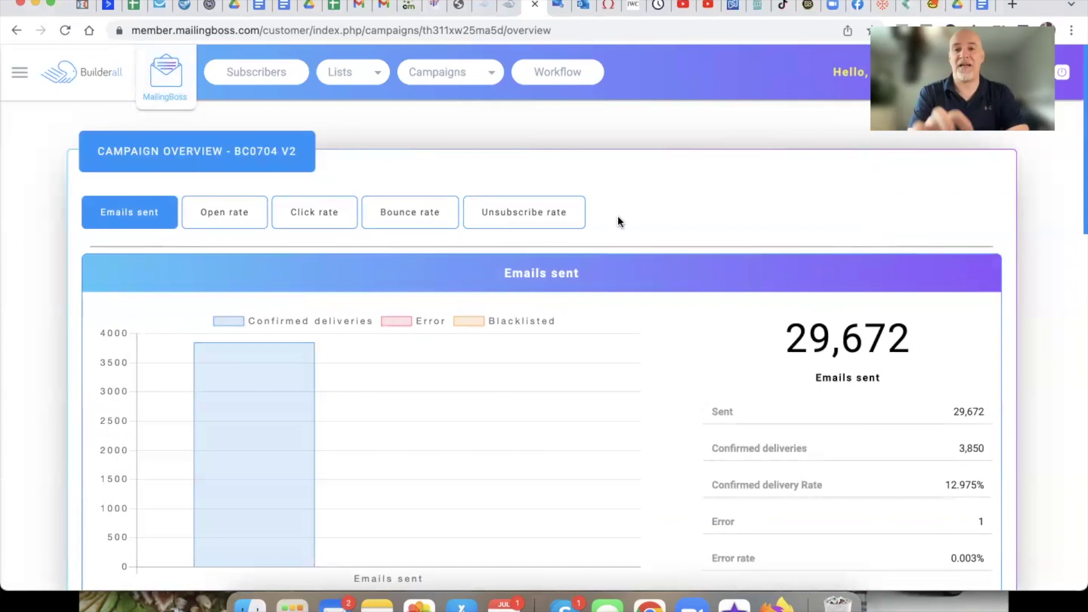
left_click(538, 88)
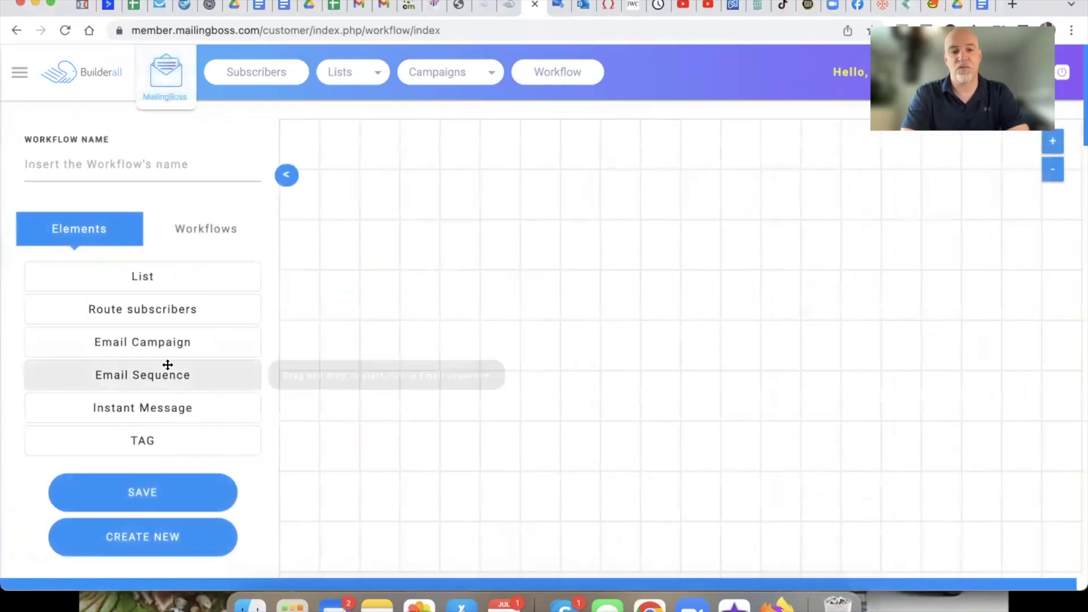
View the SHG Follow Up V2 workflow diagram, then return to the All Emails list.
left_click(204, 230)
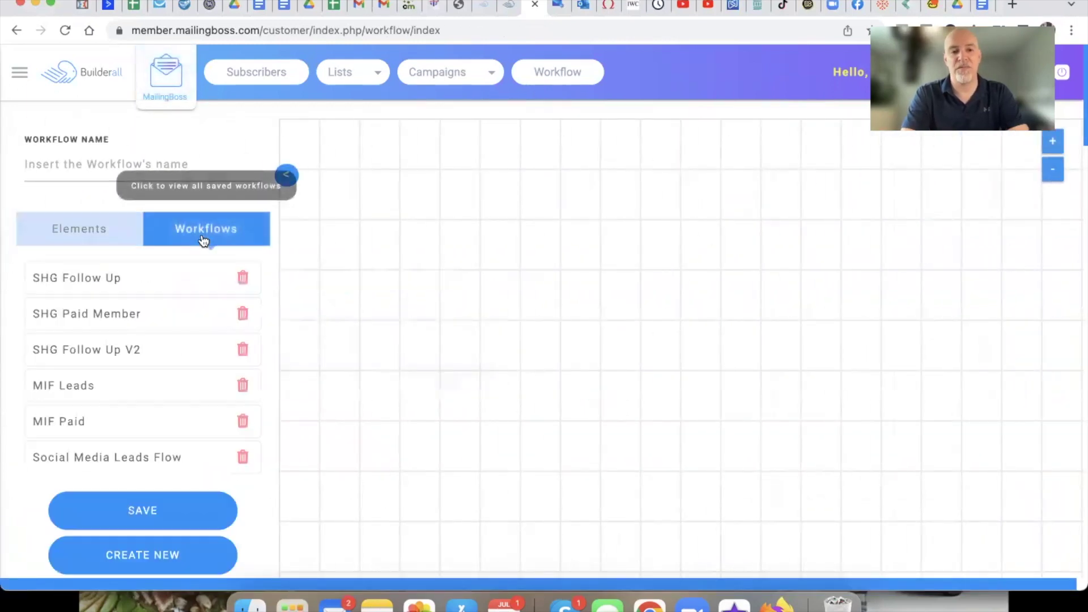
left_click(132, 346)
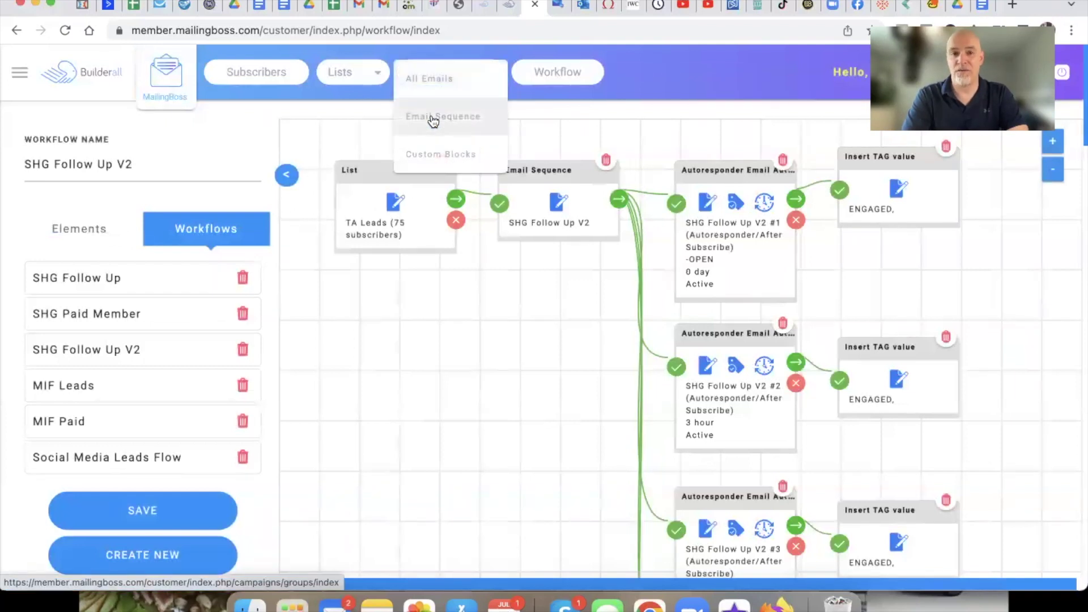
left_click(428, 91)
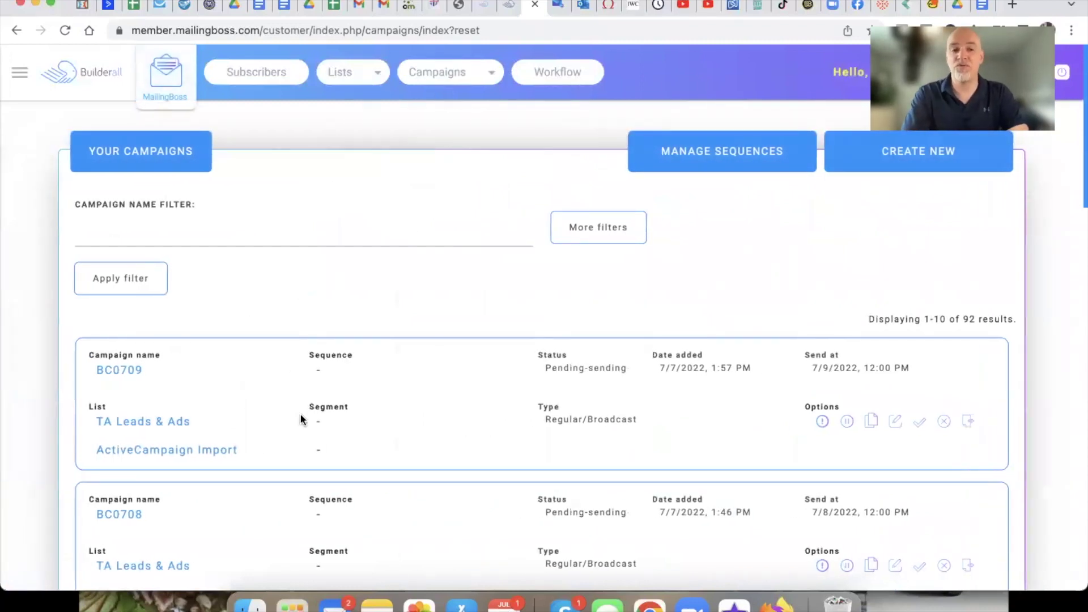
Open the BC0704 v2 campaign overview from the campaigns list.
scroll(298, 422, "down", 6)
scroll(298, 423, "down", 2)
left_click(149, 453)
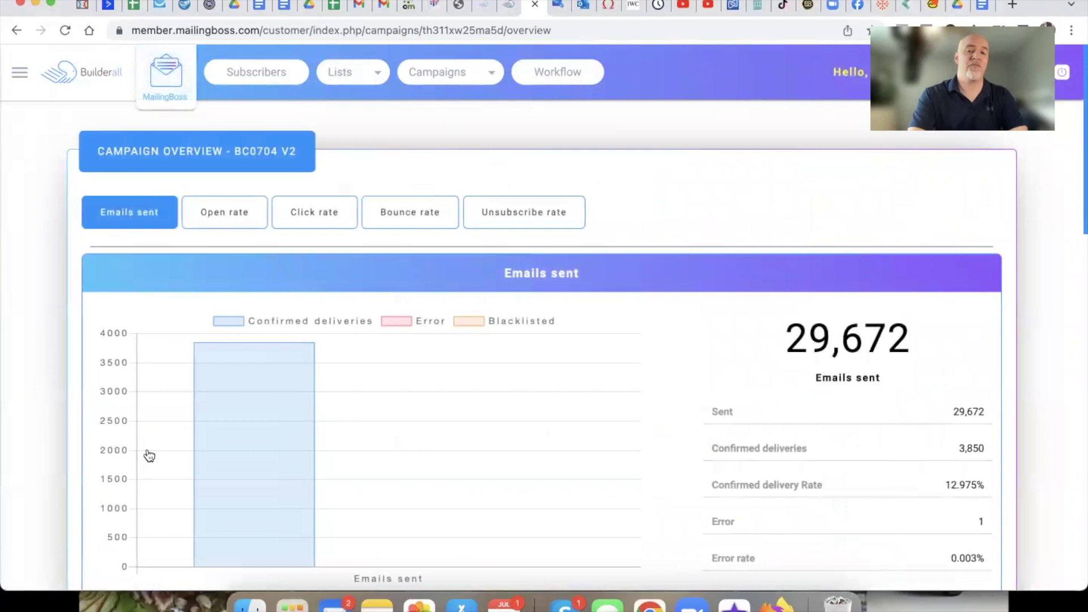
mouse_move(247, 433)
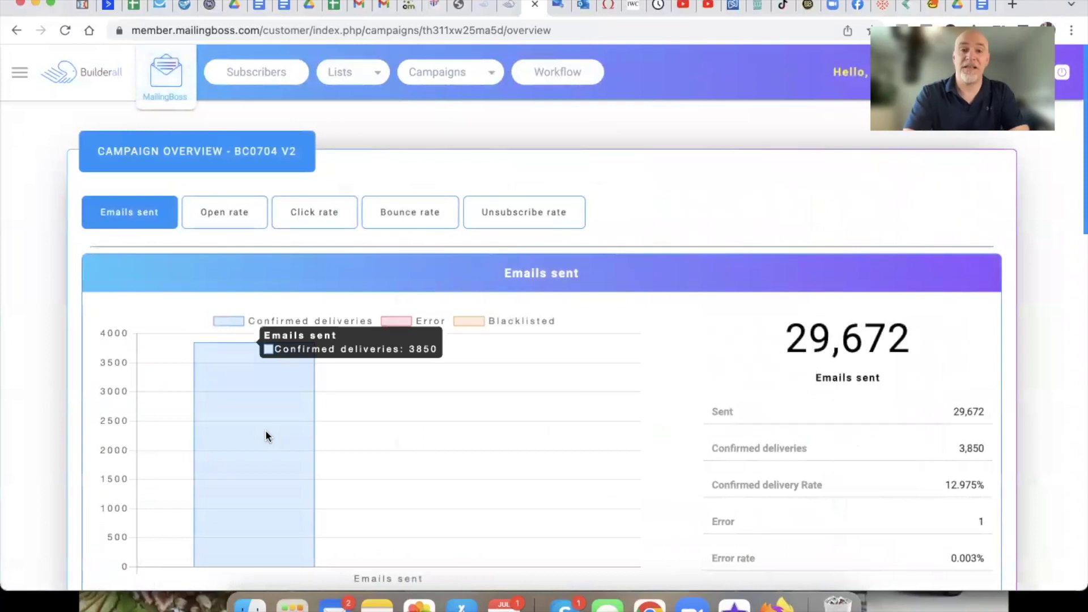
Review BC0704 V2's open rate, then its 0.317% click rate with 94 unique clicks.
left_click(218, 214)
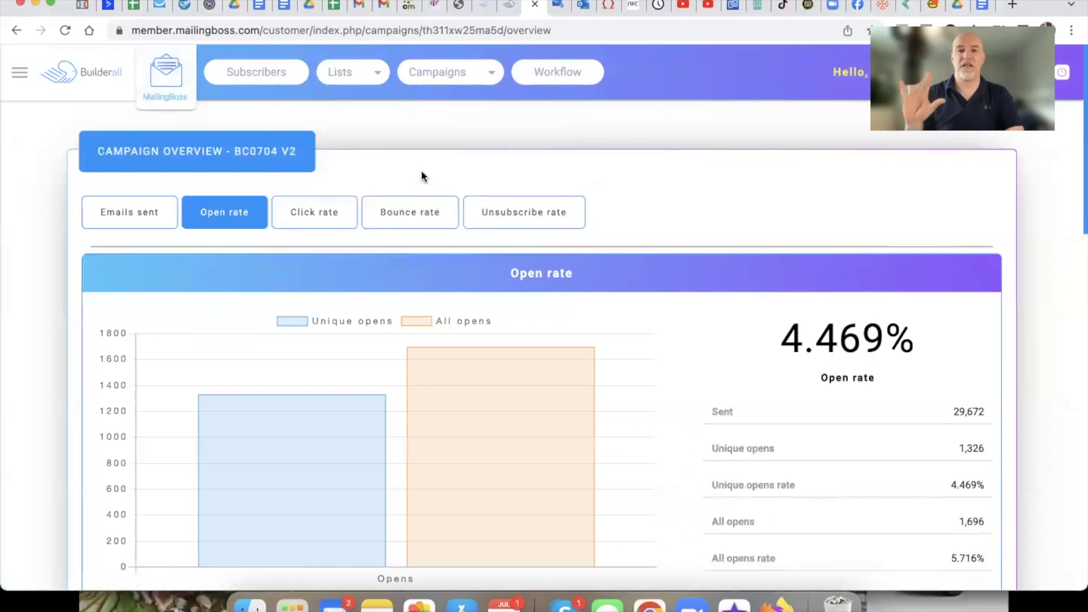
left_click(313, 222)
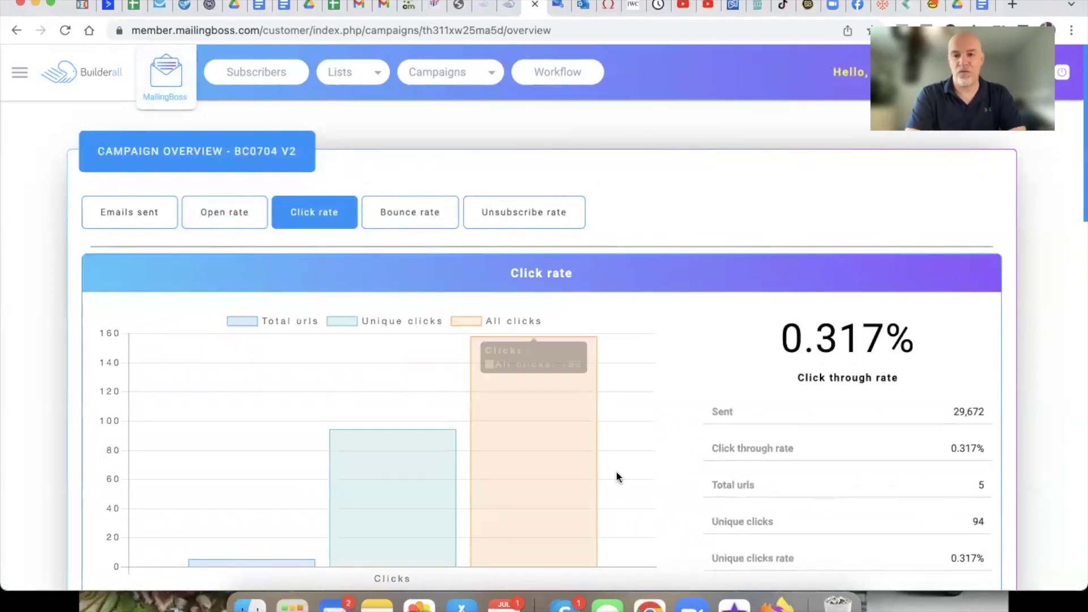
scroll(722, 467, "down", 2)
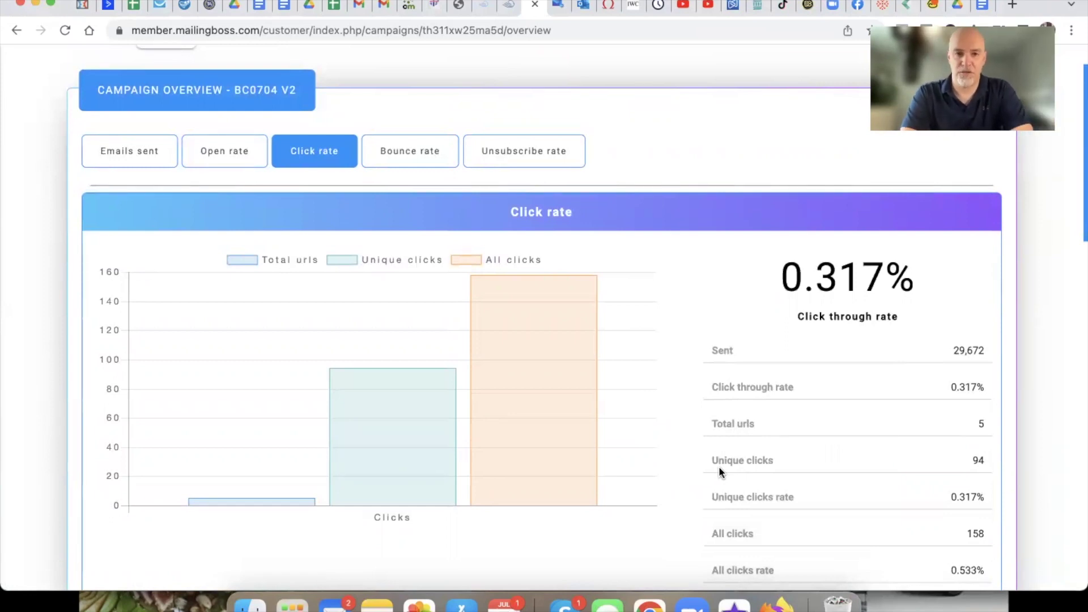
scroll(509, 221, "up", 3)
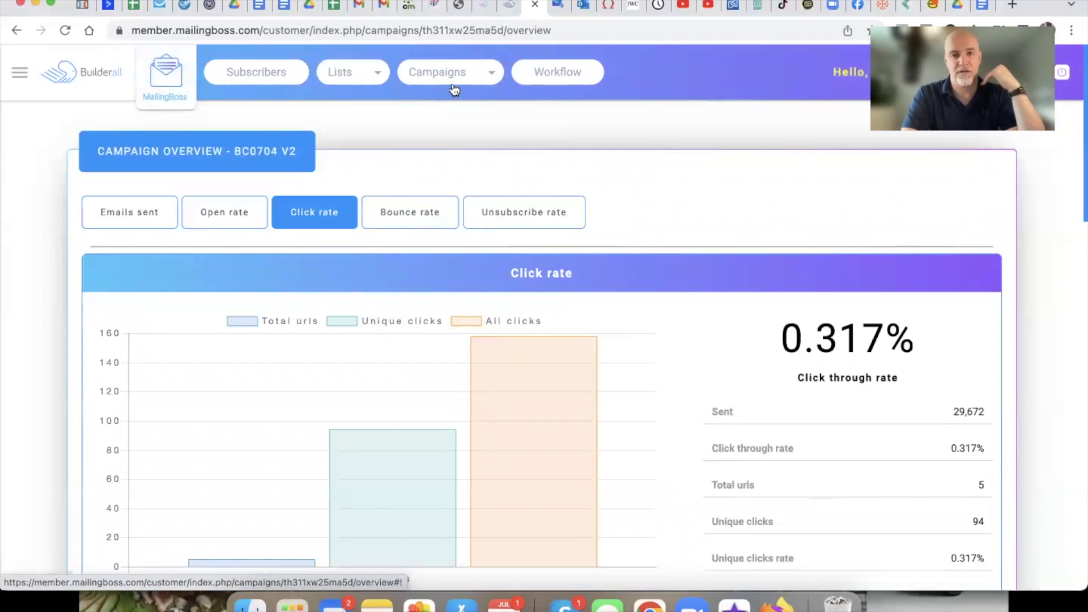
left_click(450, 89)
View the cp1 capture page live from the Cheetah pages dashboard.
left_click(437, 100)
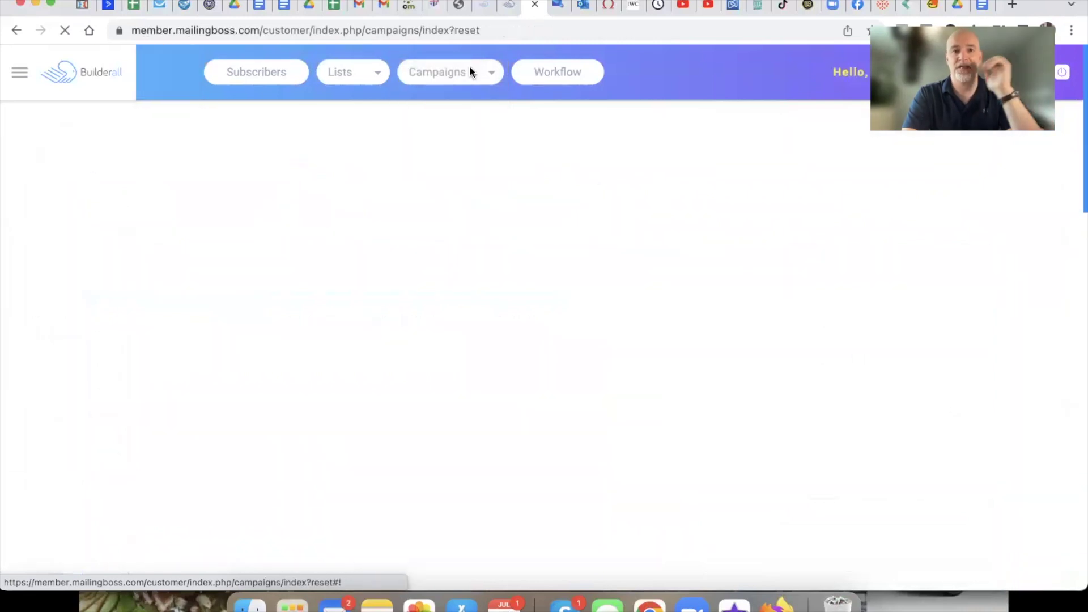
left_click(457, 6)
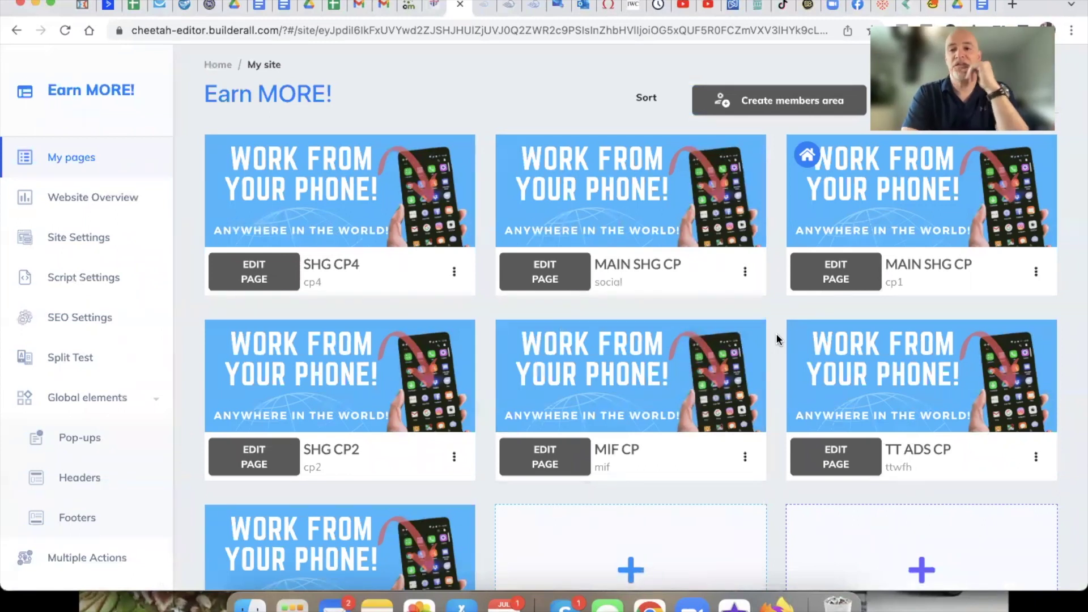
left_click(1036, 272)
left_click(953, 369)
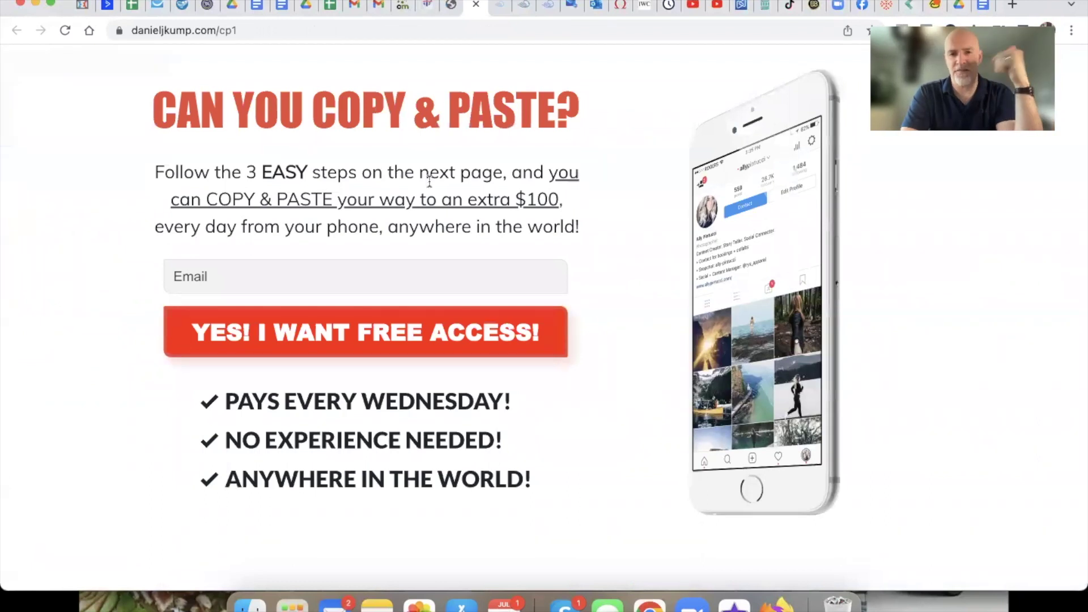
View the MAIN SHG CP social capture page live from the Cheetah dashboard.
left_click(451, 7)
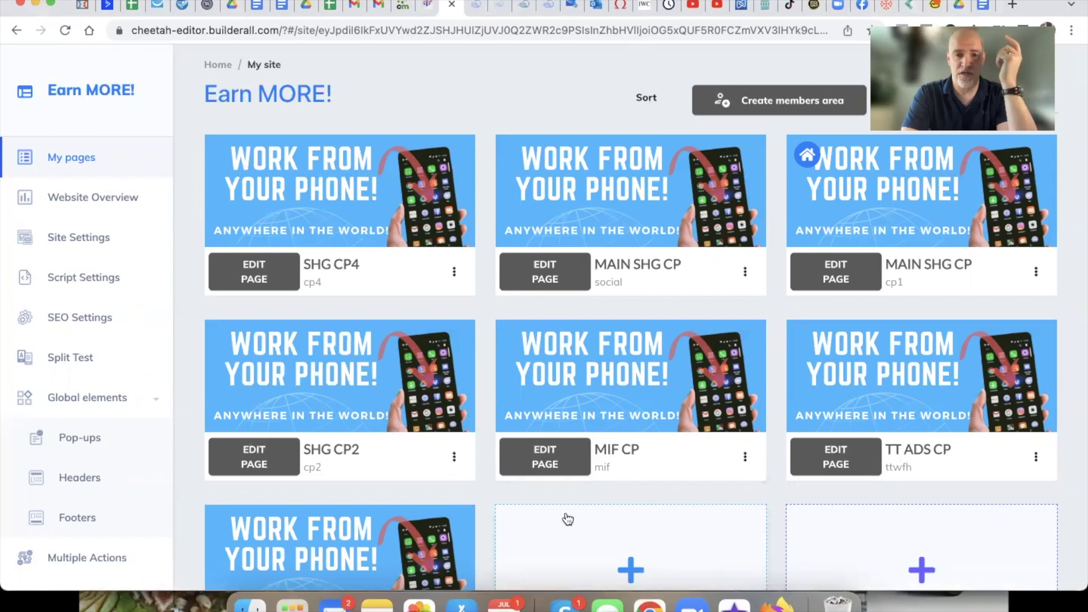
scroll(567, 519, "up", 3)
scroll(567, 519, "down", 3)
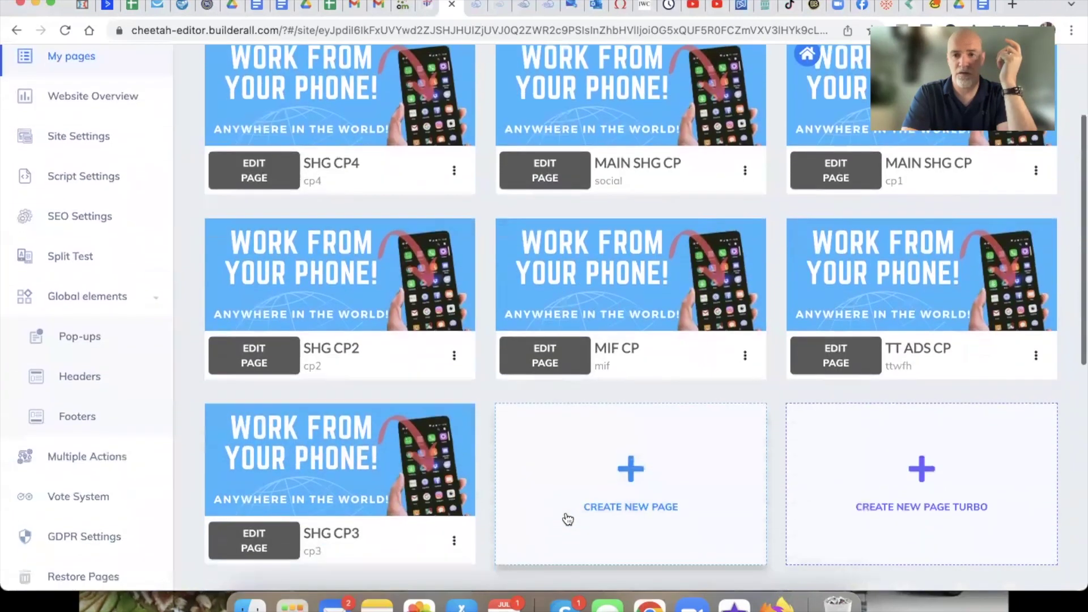
left_click(745, 170)
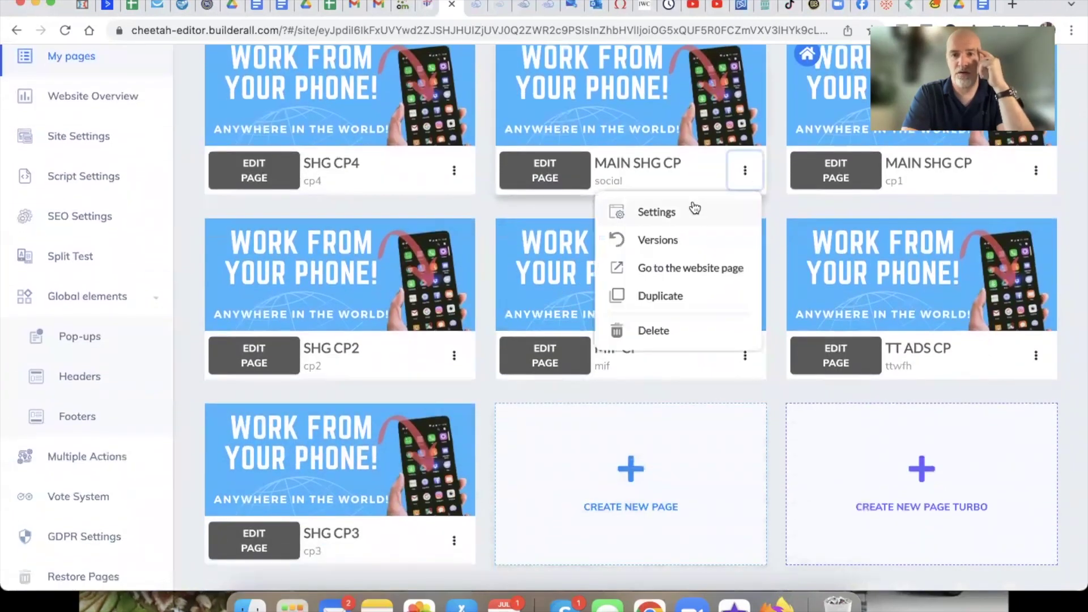
left_click(684, 270)
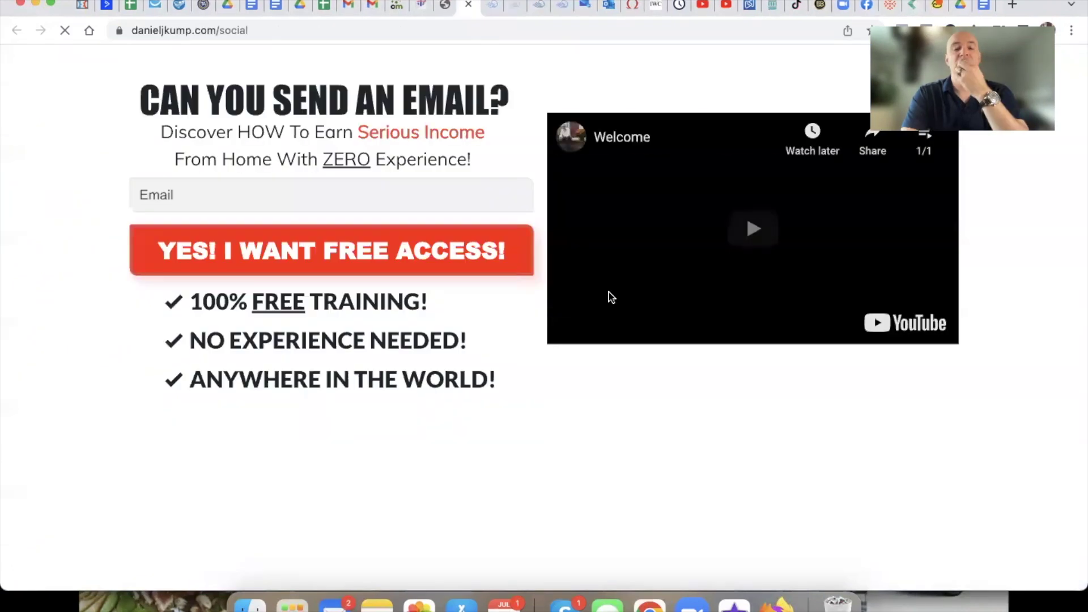